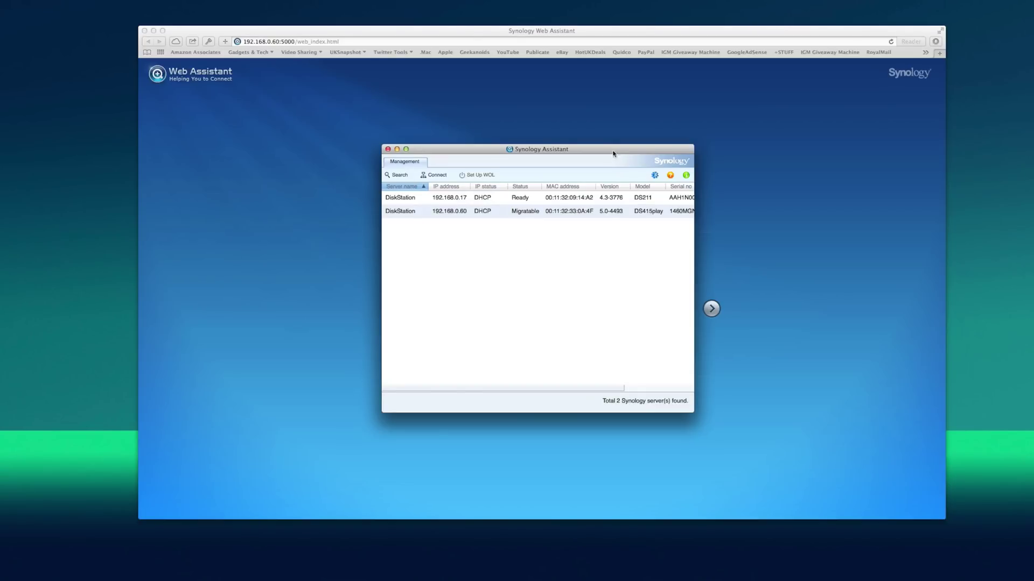
- Move the Synology Assistant server list aside and bring the DS415play welcome page forward
left_click_drag(605, 149, 611, 156)
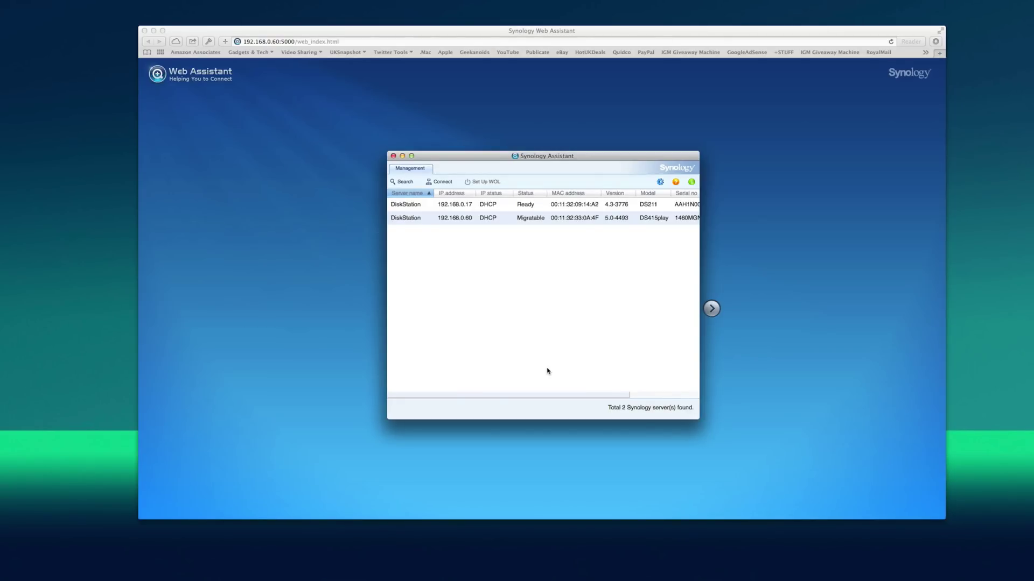
left_click(306, 307)
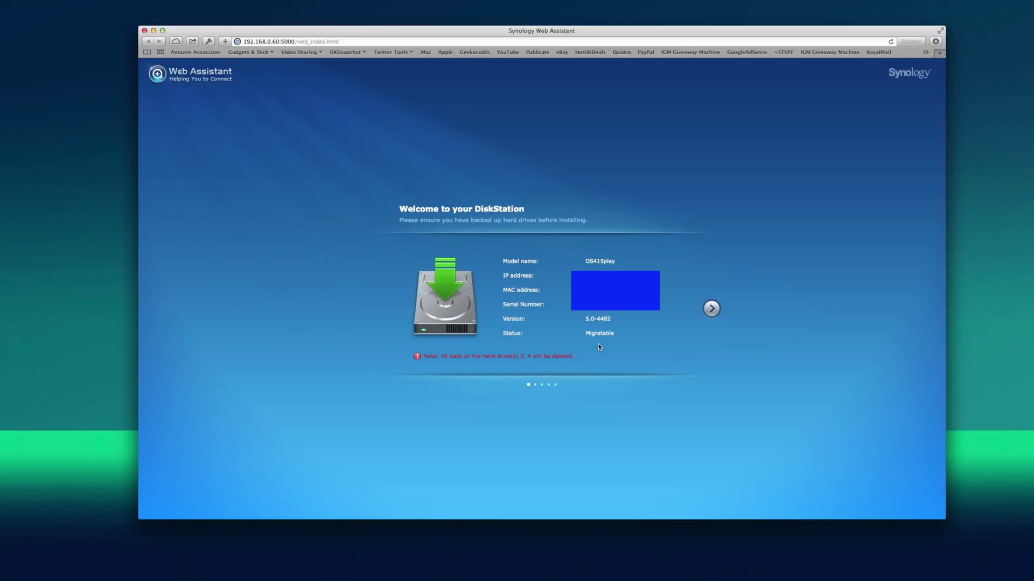
- Continue past the DiskStation welcome page to the installation type choice
left_click(711, 309)
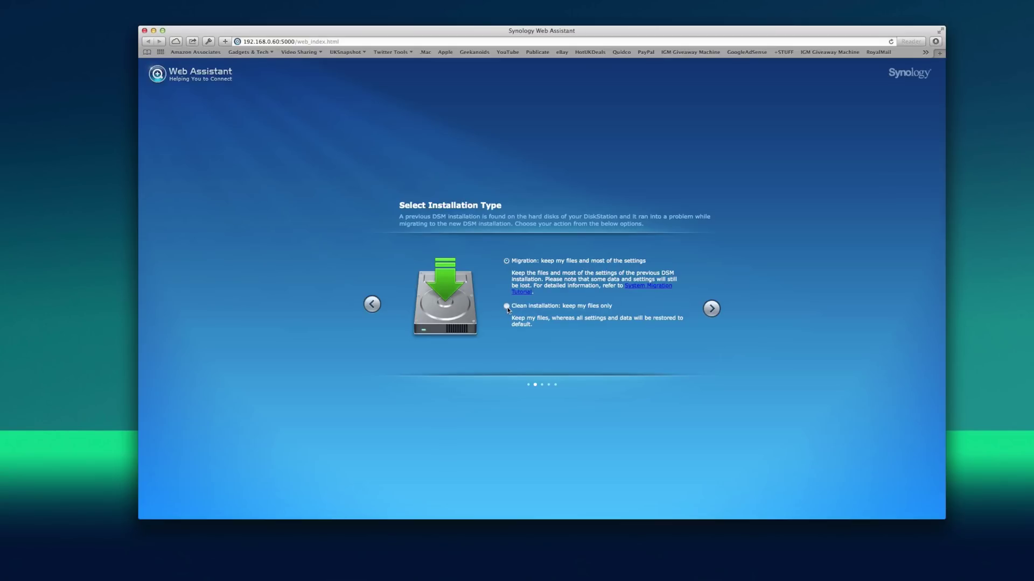
- Install DSM manually from DSM_DS415play_4493.pat in the Downloads folder
left_click(711, 308)
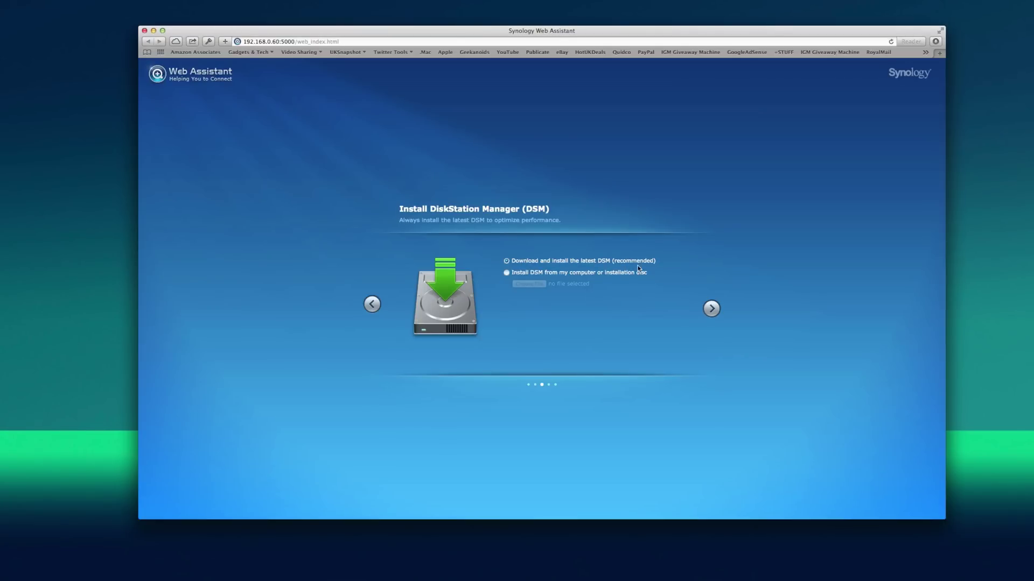
left_click(507, 273)
left_click(530, 283)
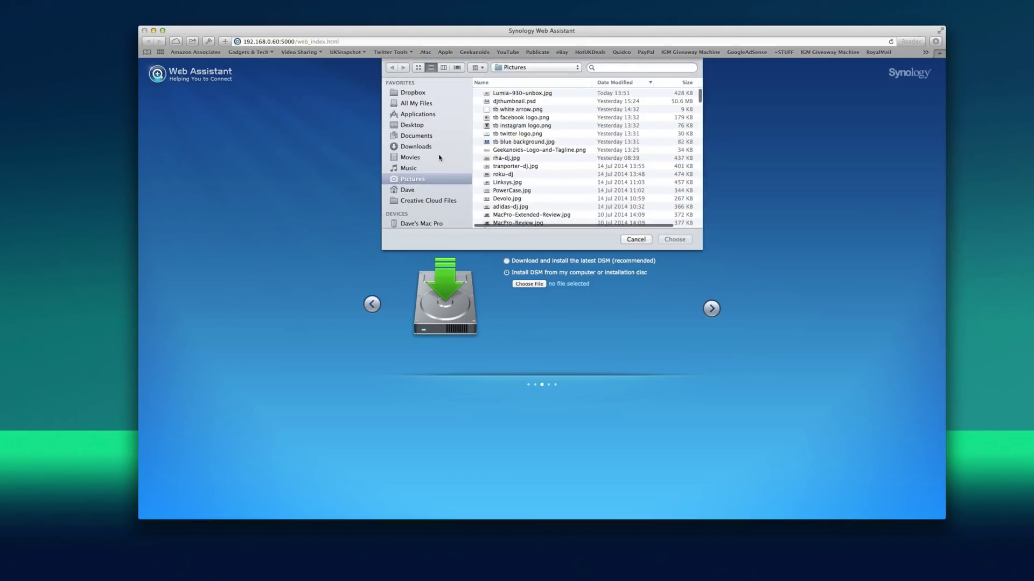
left_click(416, 147)
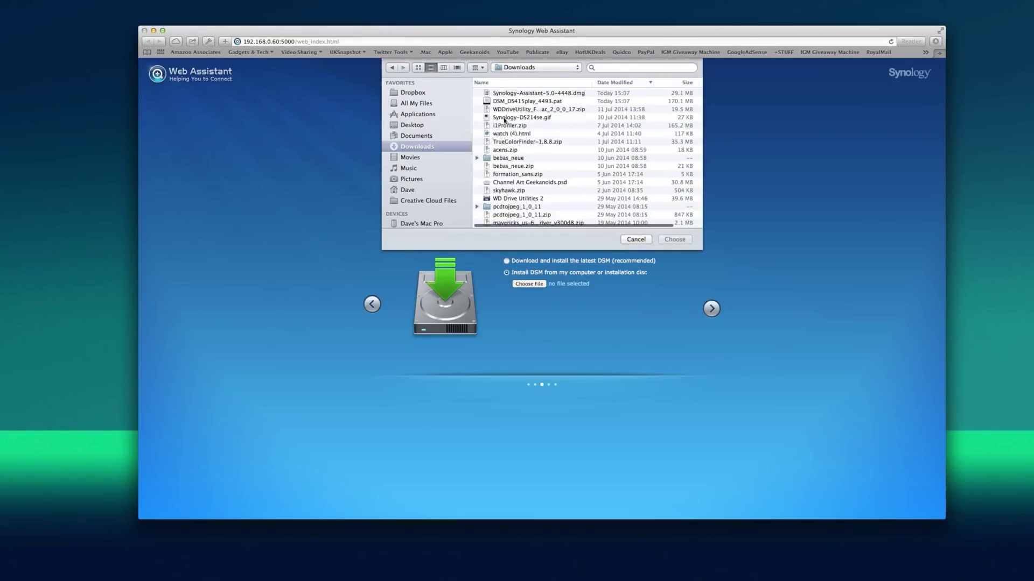
left_click(493, 101)
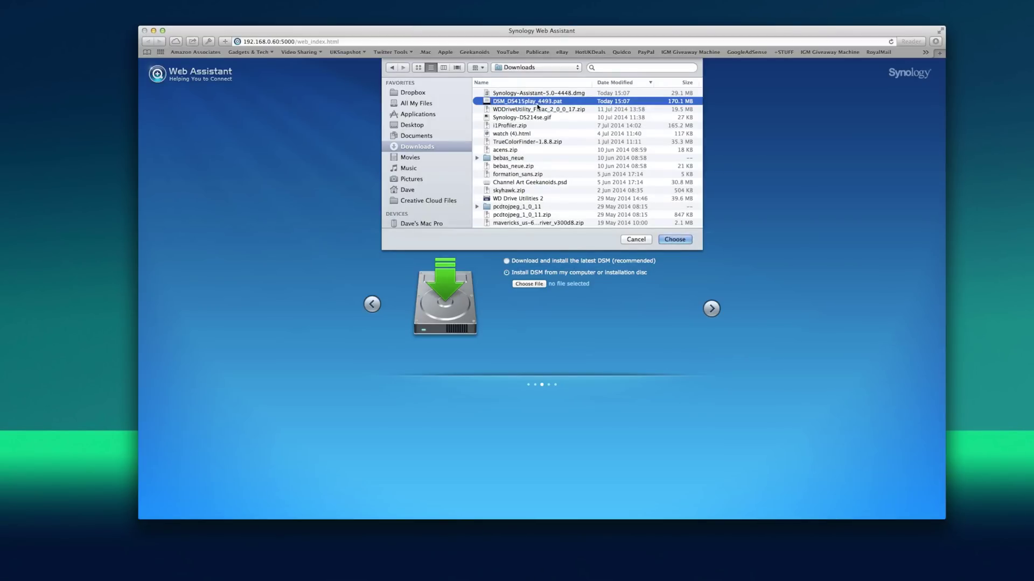
left_click(674, 239)
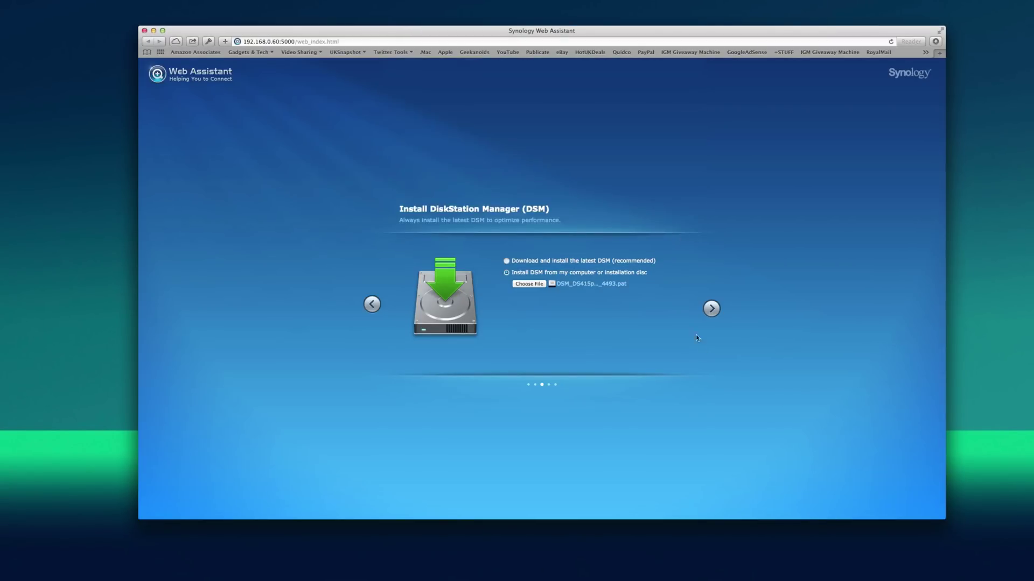
- Enter the new admin password and its confirmation on the DiskStation info step
left_click(711, 309)
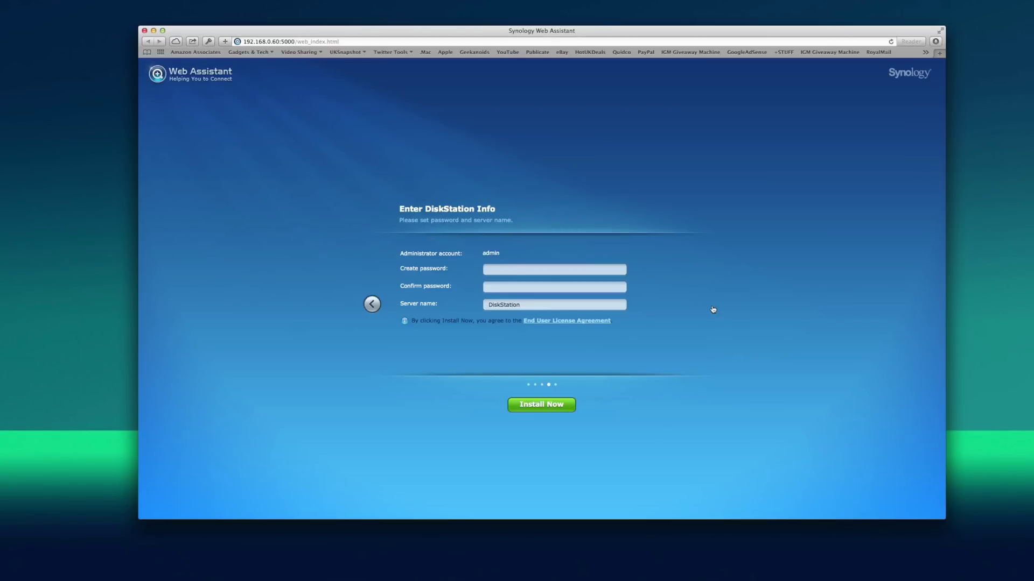
left_click(558, 269)
left_click(489, 270)
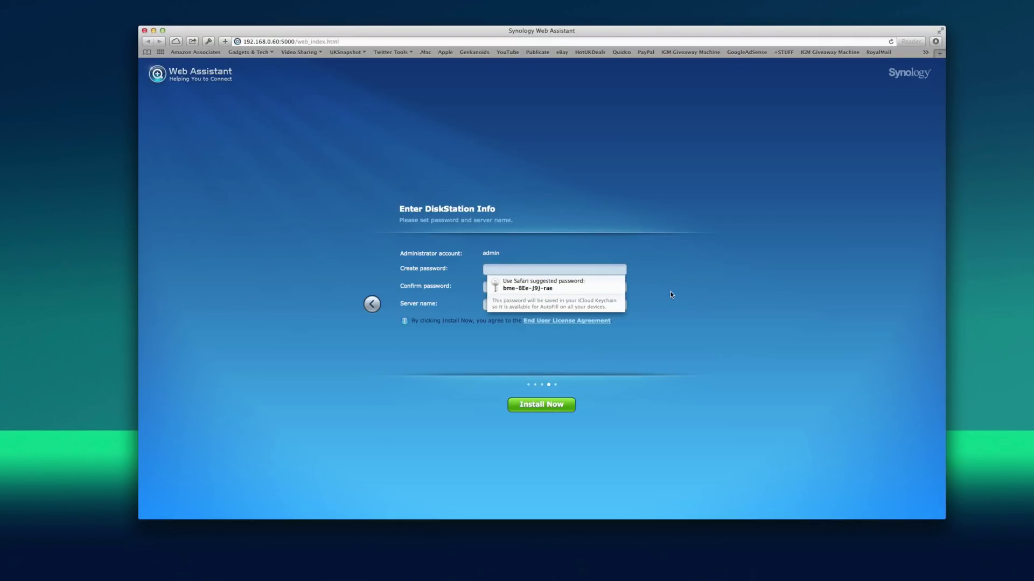
type("passw")
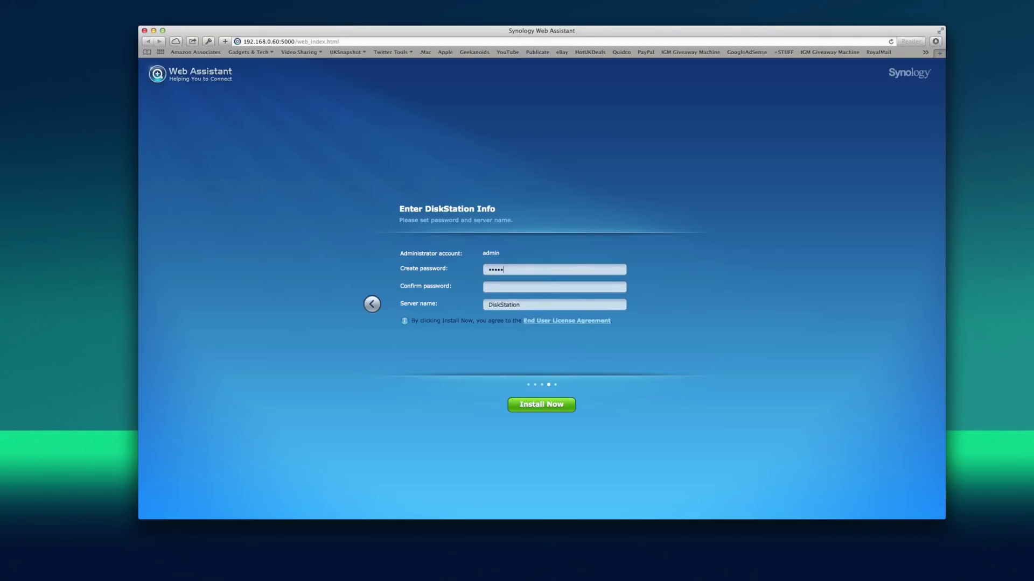
type("ord1234567")
key("Tab")
type("password123456")
- Rename the server to DS415-Geek and start the installation
left_click(509, 302)
key("super+a")
type("DS415-Geek")
left_click(536, 408)
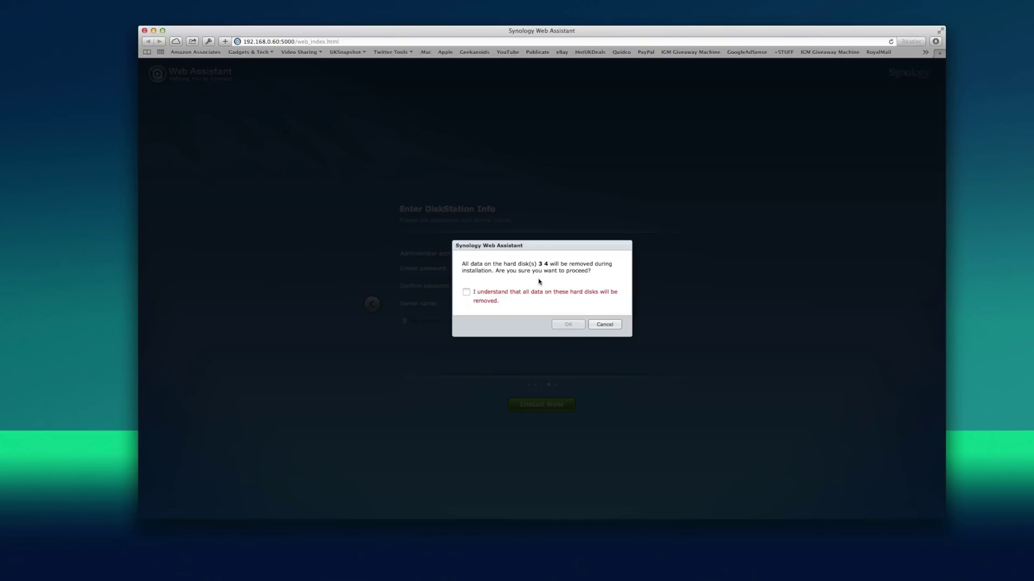
- Acknowledge that all data on disks 3 and 4 will be erased and confirm the install
left_click(466, 292)
left_click(569, 326)
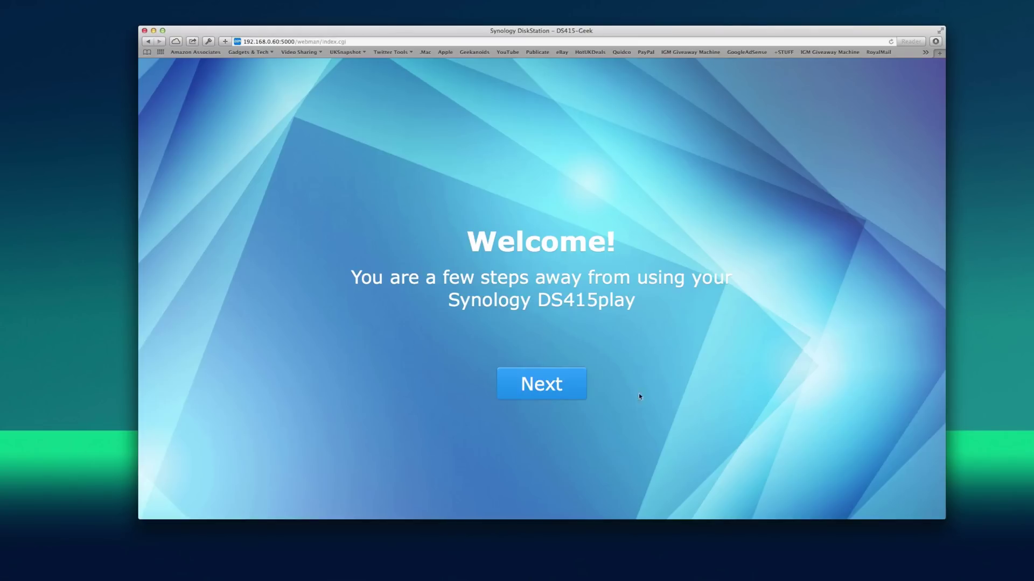
- Finish the first-run wizard with a QuickConnect option and go to Package Center
left_click(543, 390)
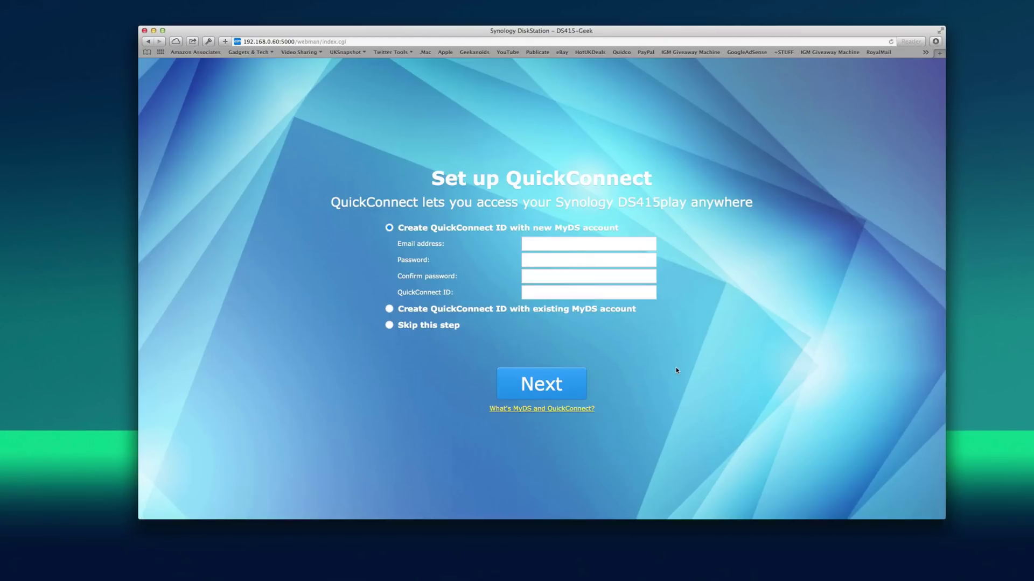
left_click(389, 308)
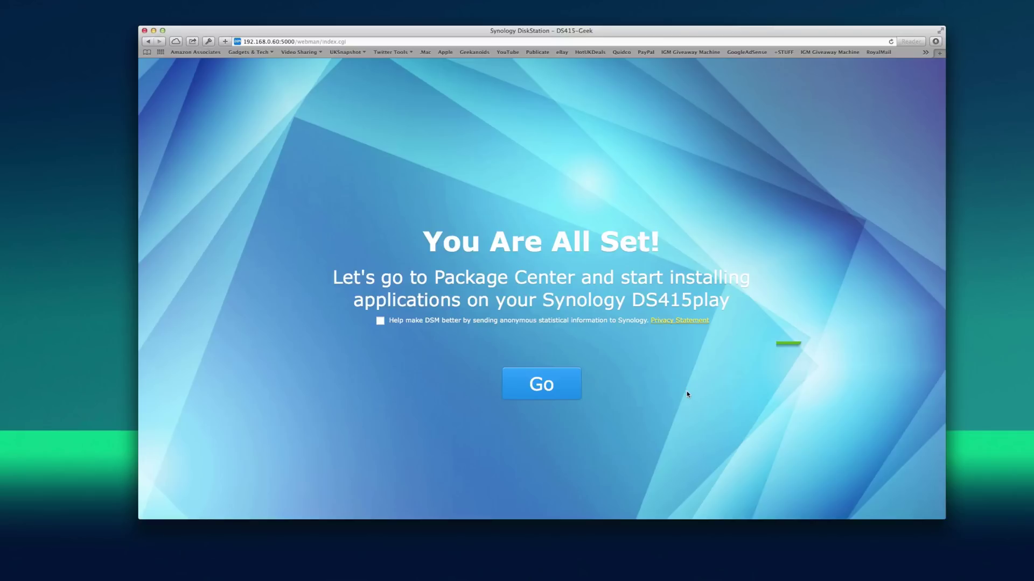
left_click(548, 385)
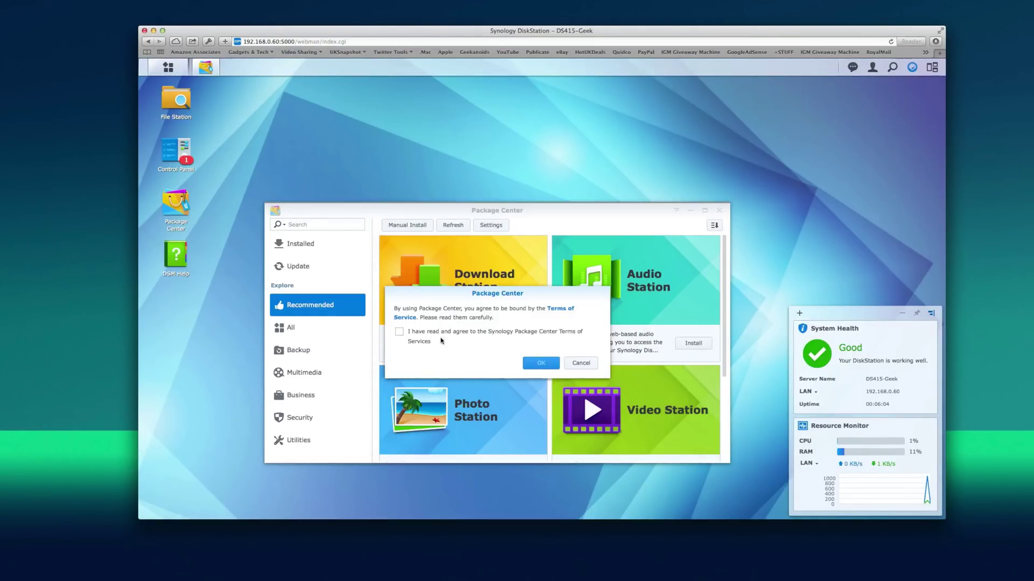
- Accept the Package Center terms of service and look through the Recommended packages
left_click(541, 364)
left_click_drag(586, 210, 603, 172)
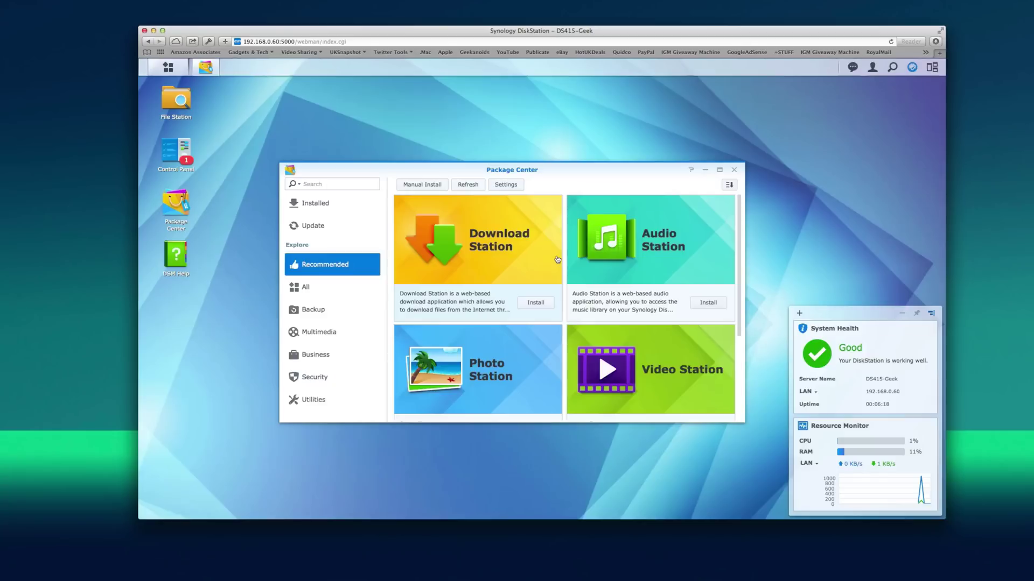
scroll(557, 260, "down", 5)
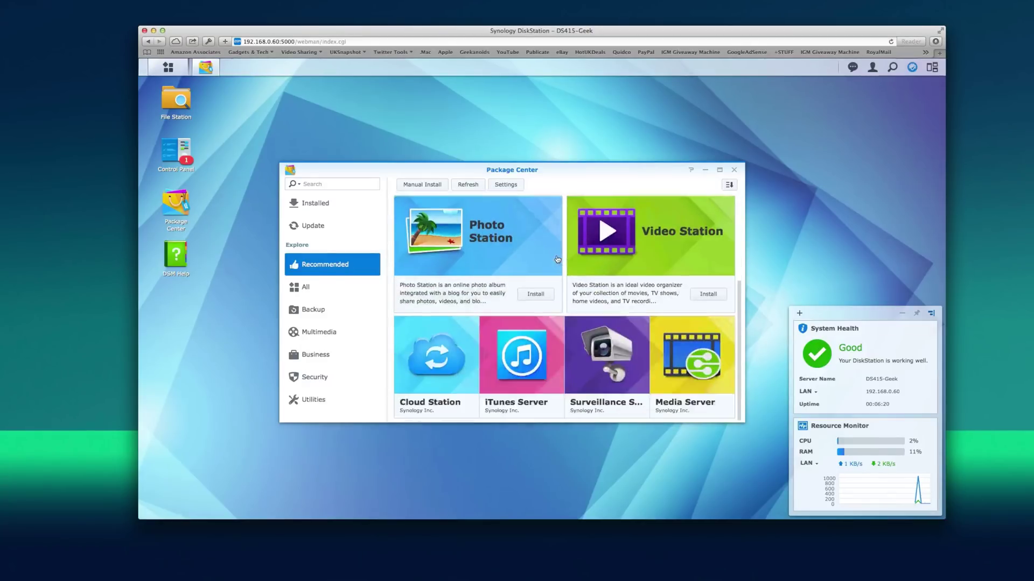
scroll(557, 260, "up", 5)
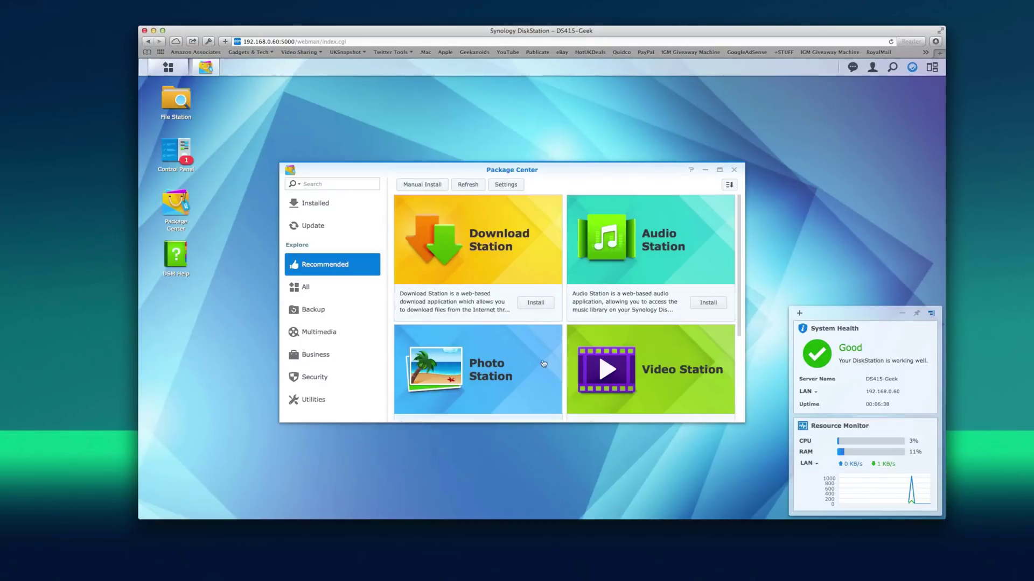
scroll(621, 366, "down", 3)
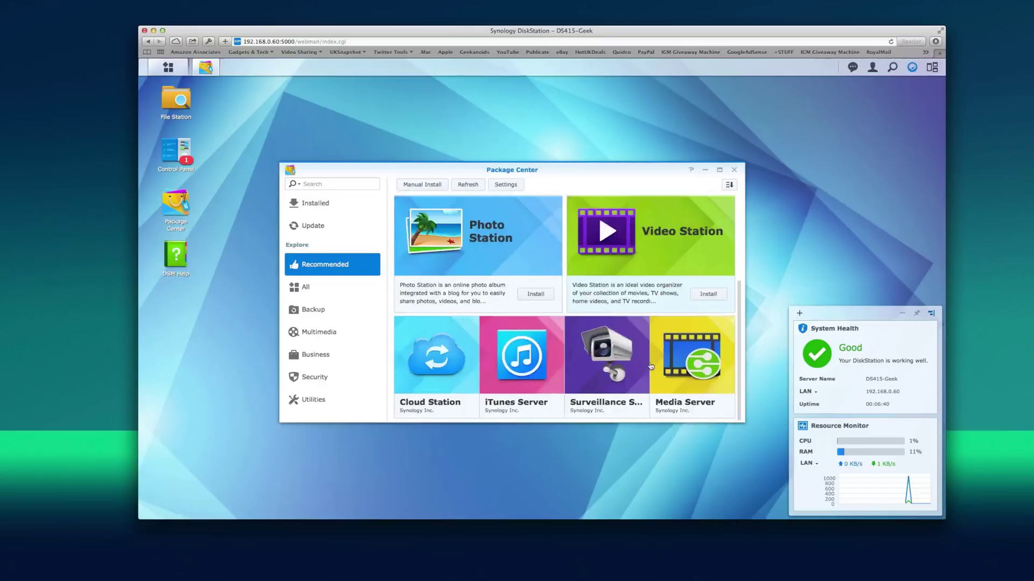
mouse_move(515, 376)
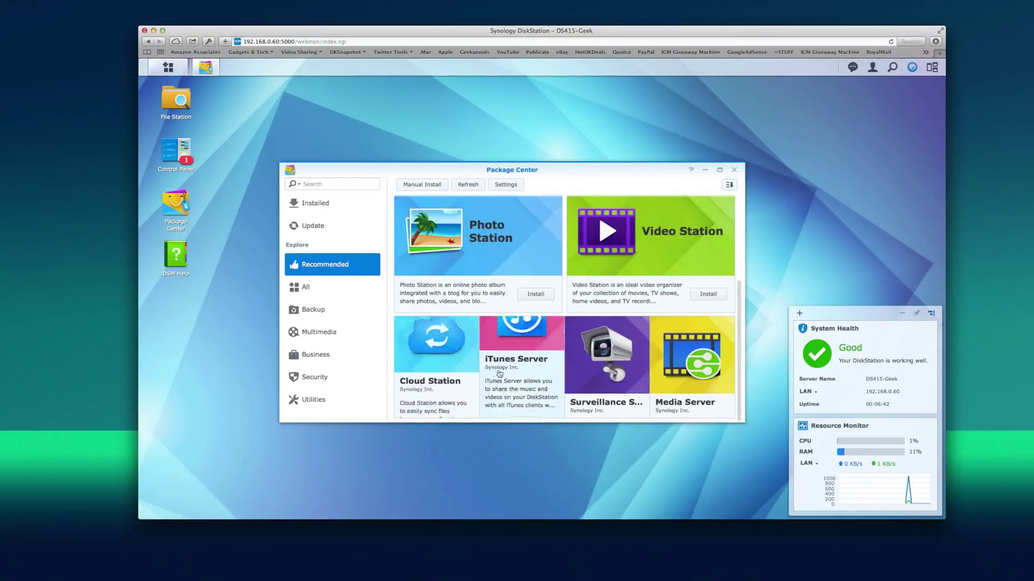
mouse_move(602, 376)
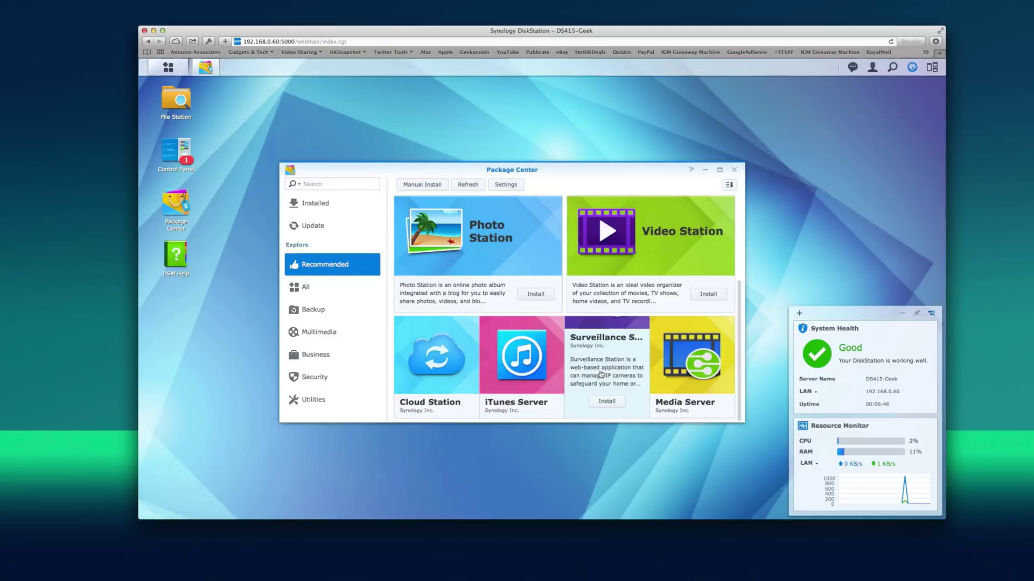
mouse_move(690, 371)
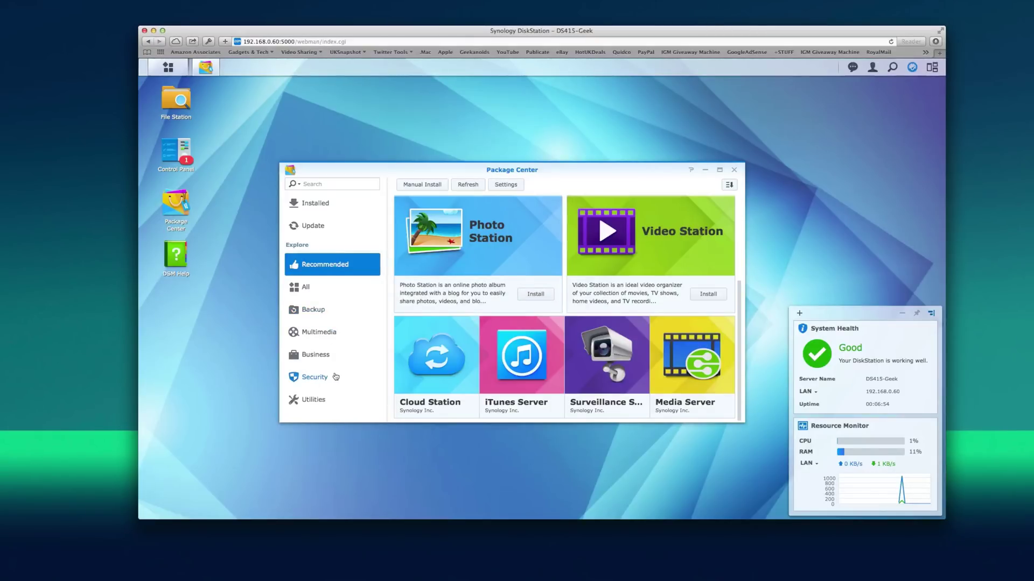
- Filter to the Business category and scroll through packages like Cloud Station, DokuWiki and Mail Server
left_click(315, 355)
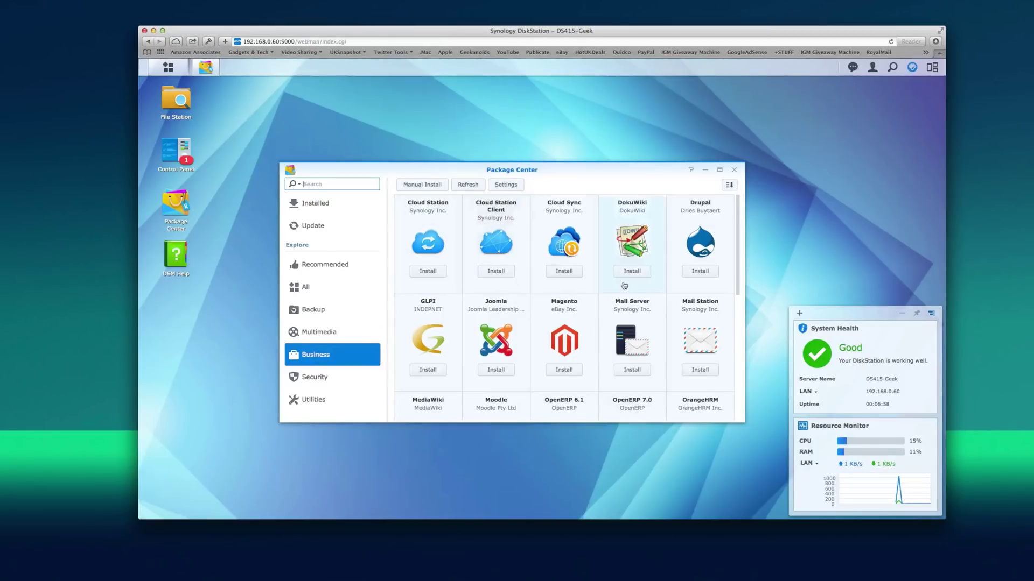
scroll(624, 286, "down", 3)
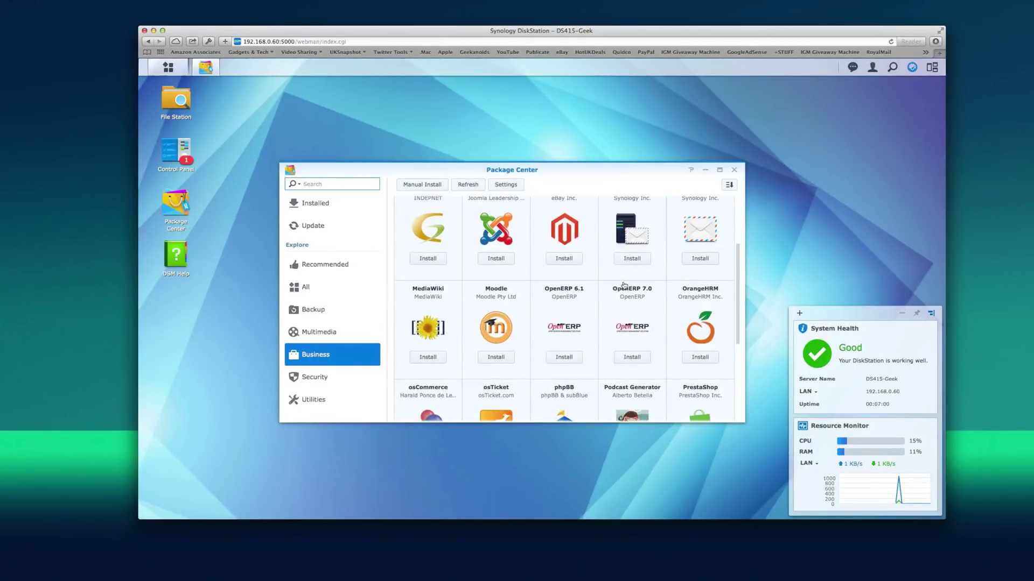
scroll(623, 285, "down", 5)
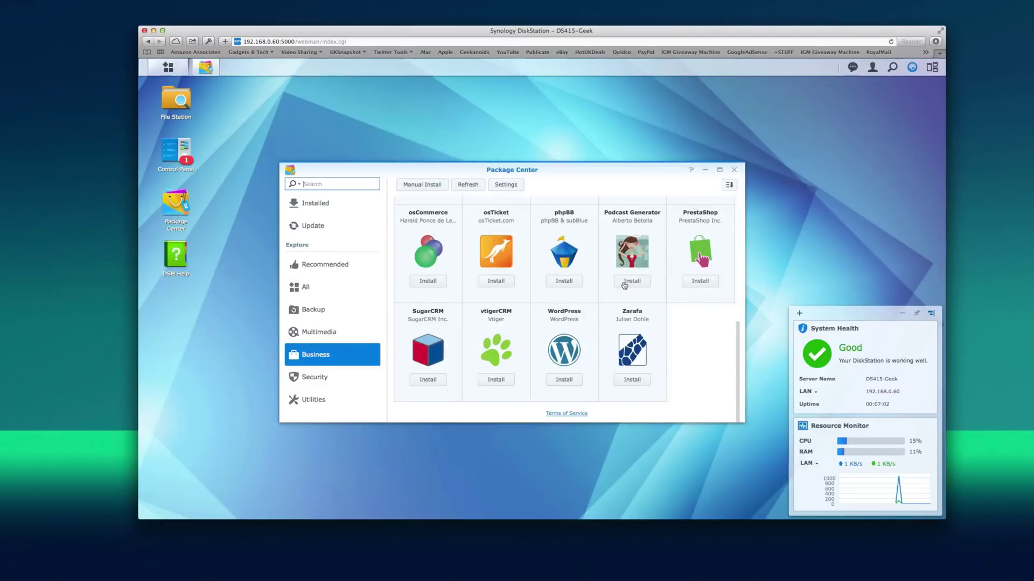
scroll(624, 285, "up", 8)
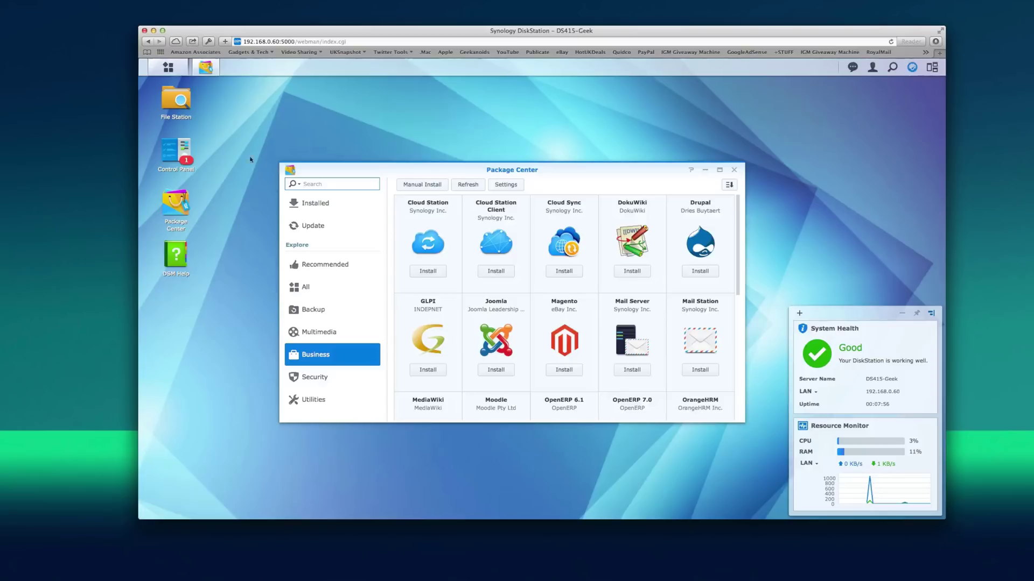
- Close Package Center, open File Station, and dismiss the shared-folder form and Control Panel
left_click(734, 170)
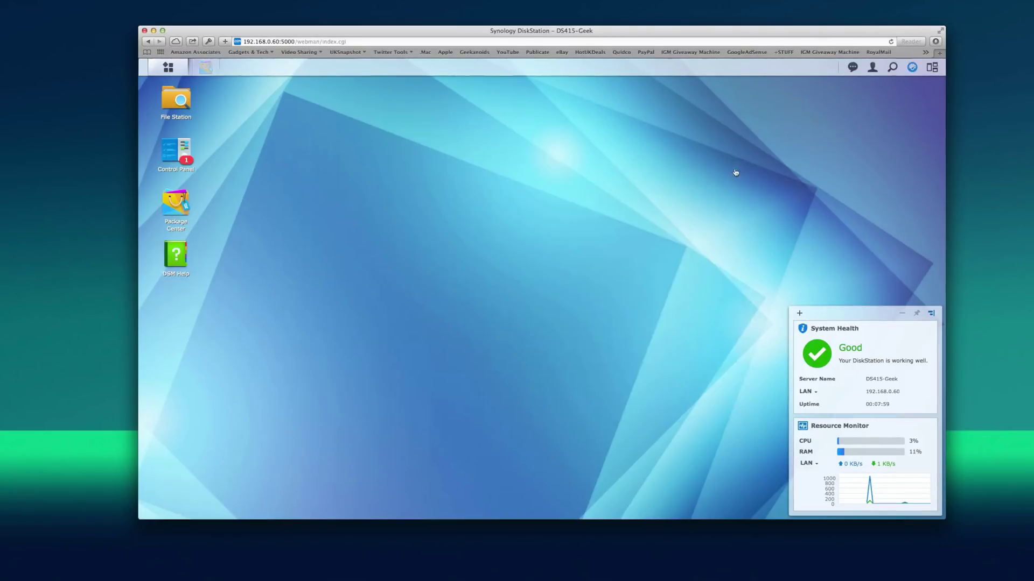
left_click(174, 103)
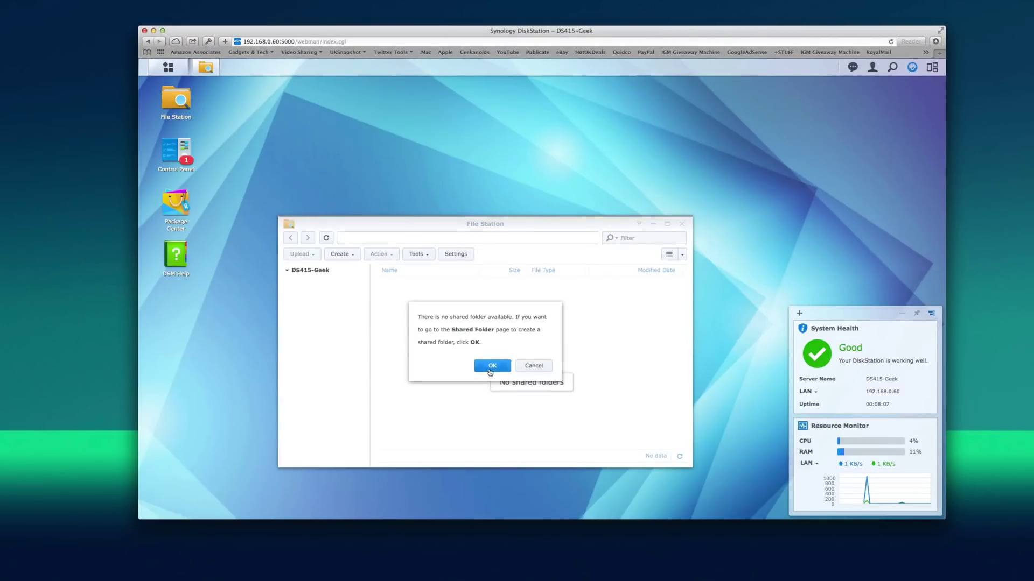
left_click(492, 365)
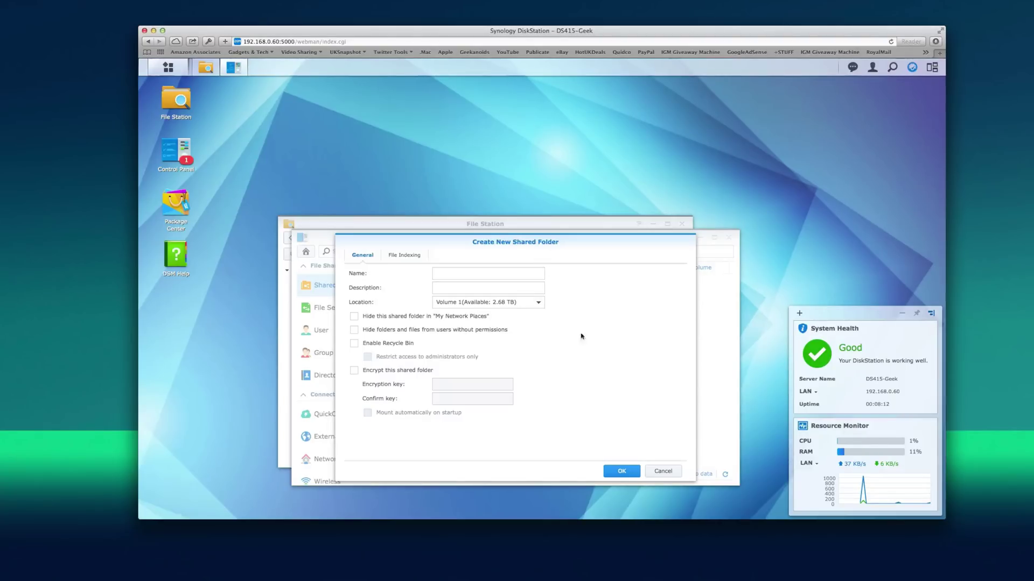
left_click(663, 471)
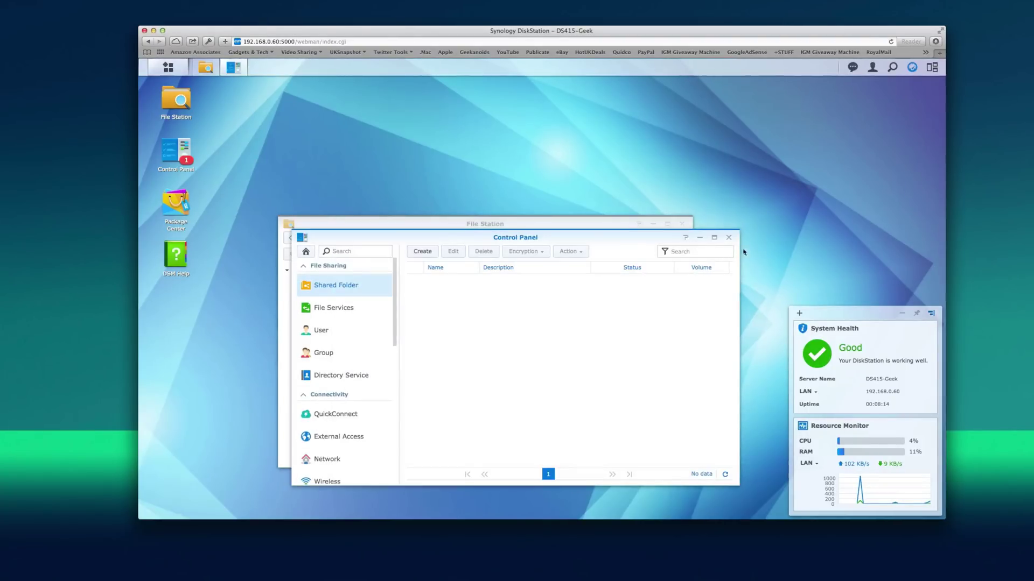
left_click(728, 238)
left_click_drag(541, 223, 565, 191)
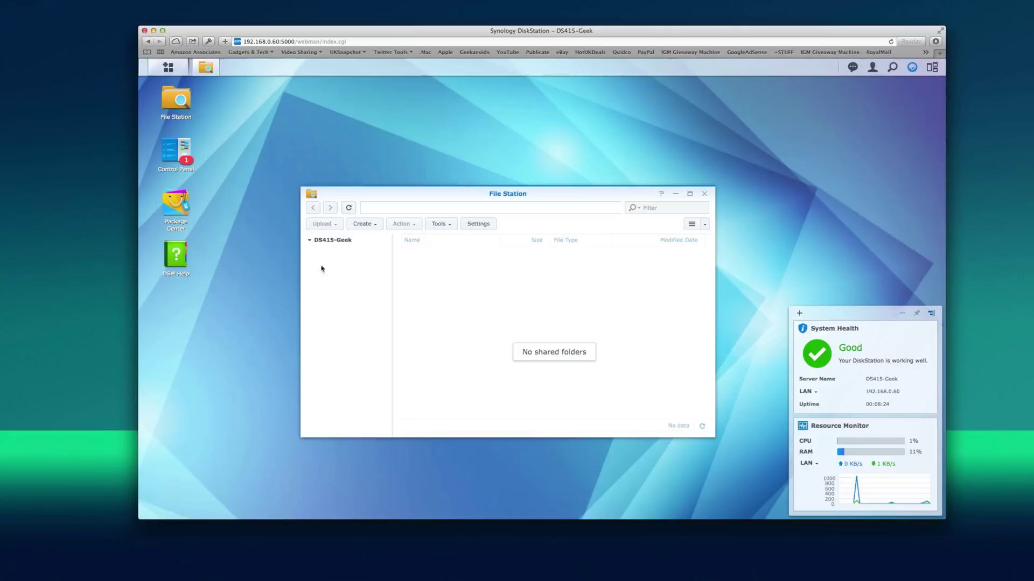
- Close File Station, open Control Panel, and move its window higher on the desktop
left_click(704, 193)
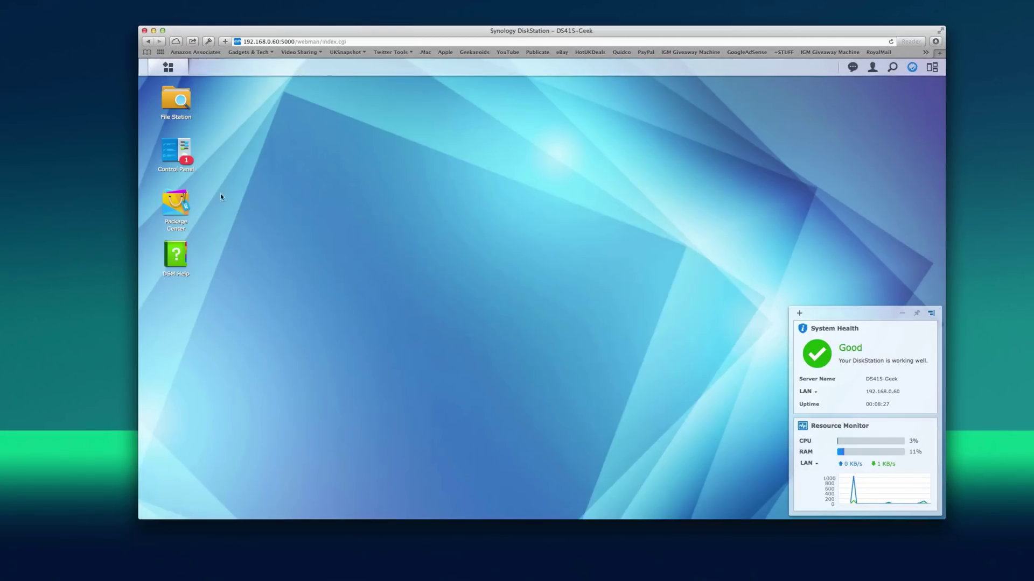
left_click(172, 149)
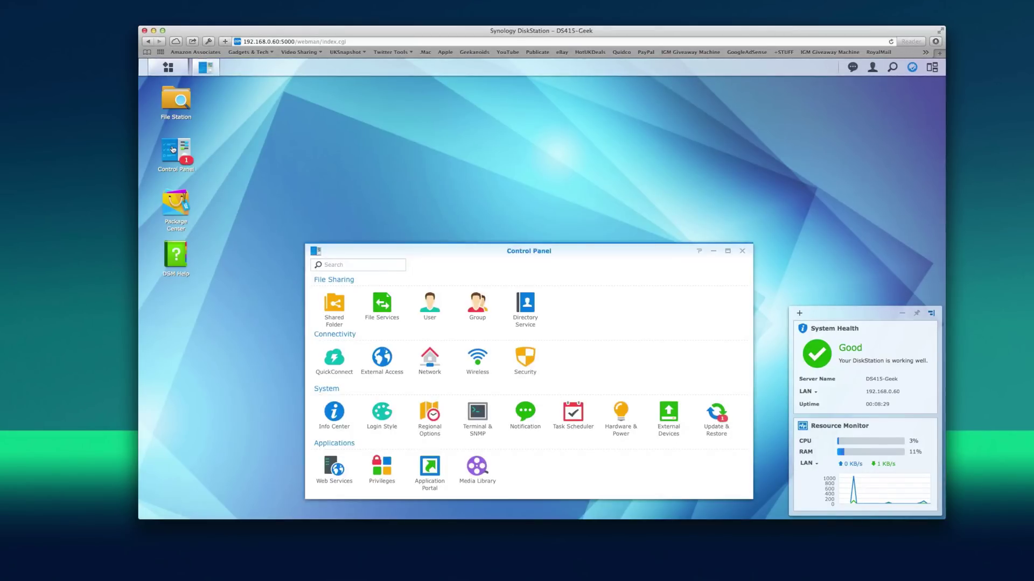
left_click_drag(497, 251, 492, 172)
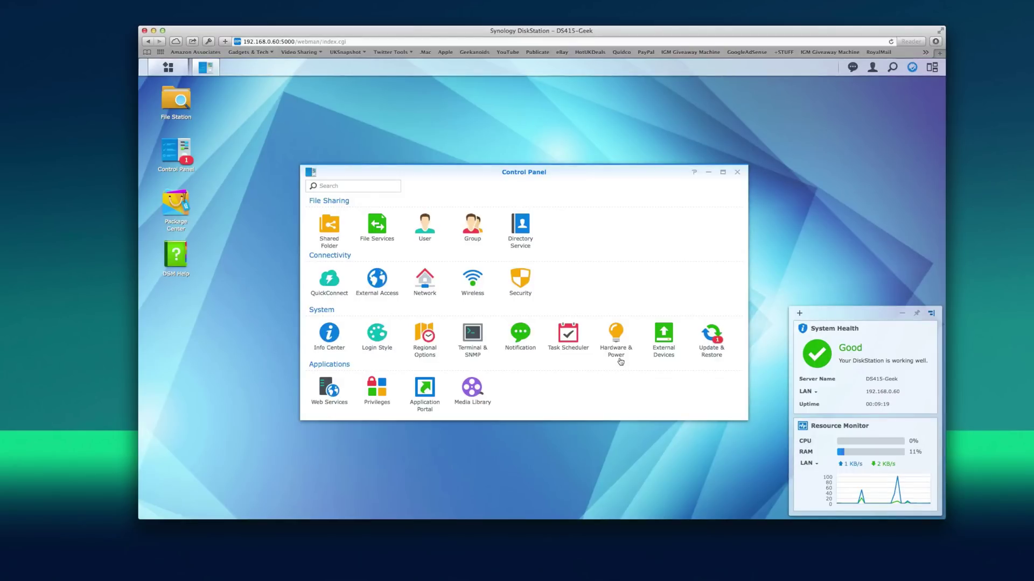
left_click(614, 333)
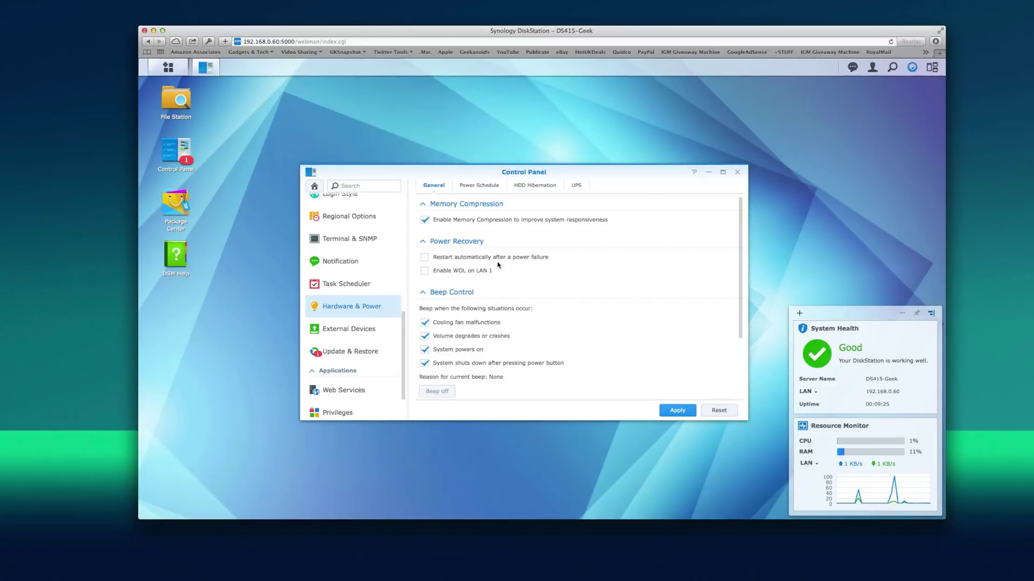
left_click(474, 188)
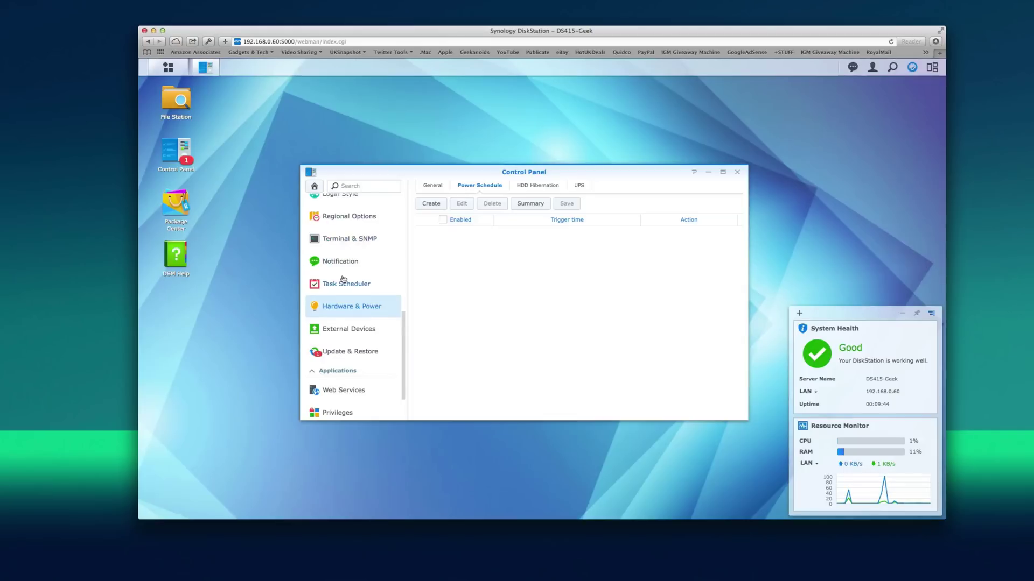
scroll(343, 279, "down", 2)
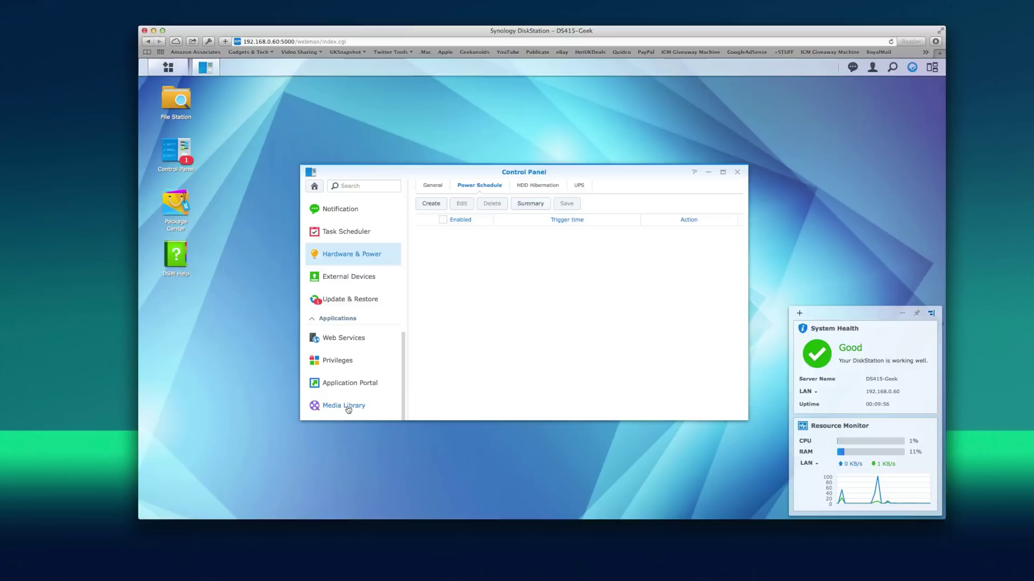
scroll(348, 410, "up", 10)
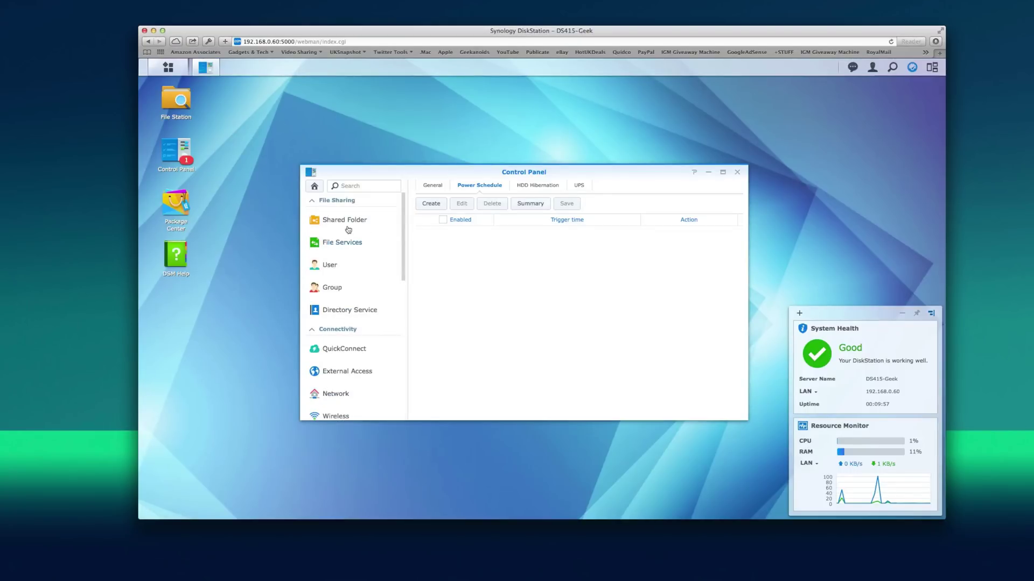
left_click(313, 187)
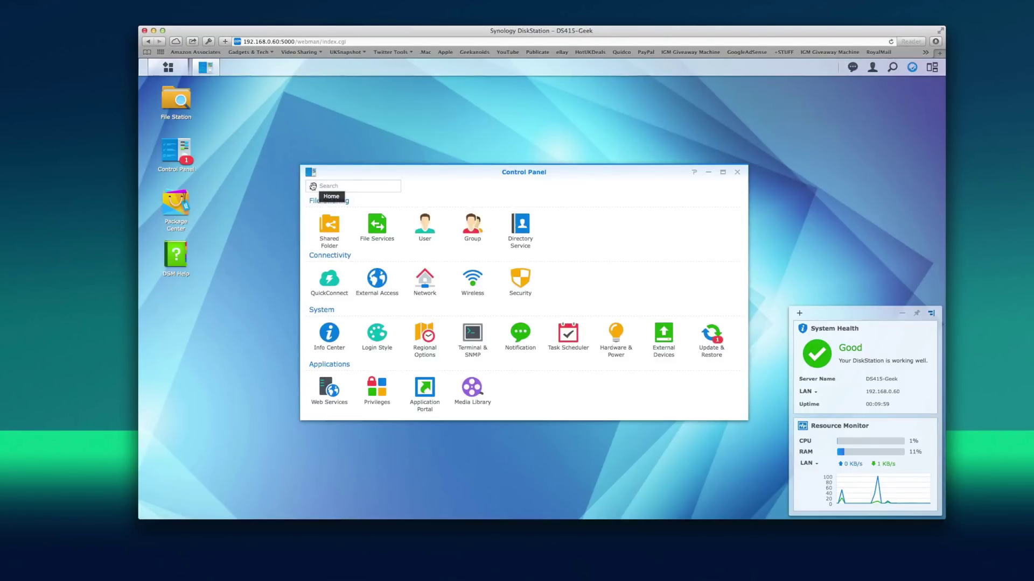